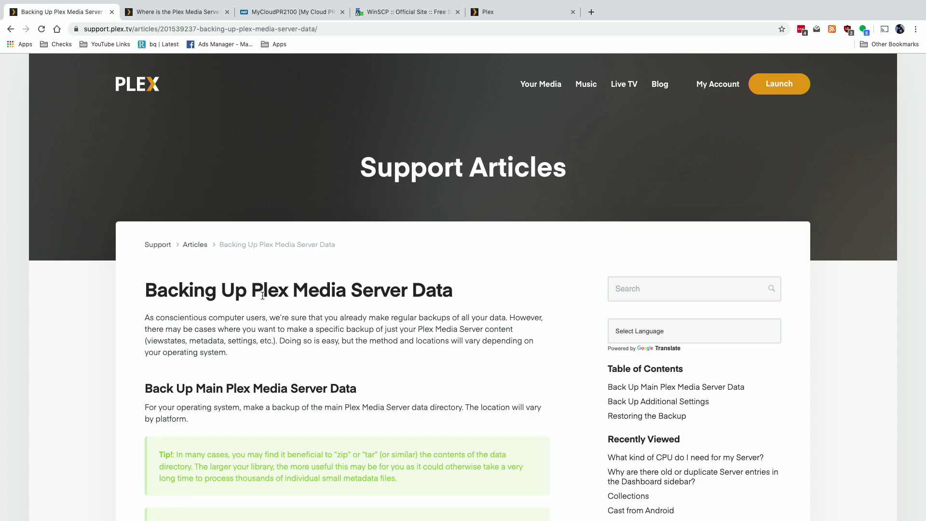
{"action": "scroll", "coordinate": [268, 302], "scroll_direction": "down", "scroll_amount": 3}
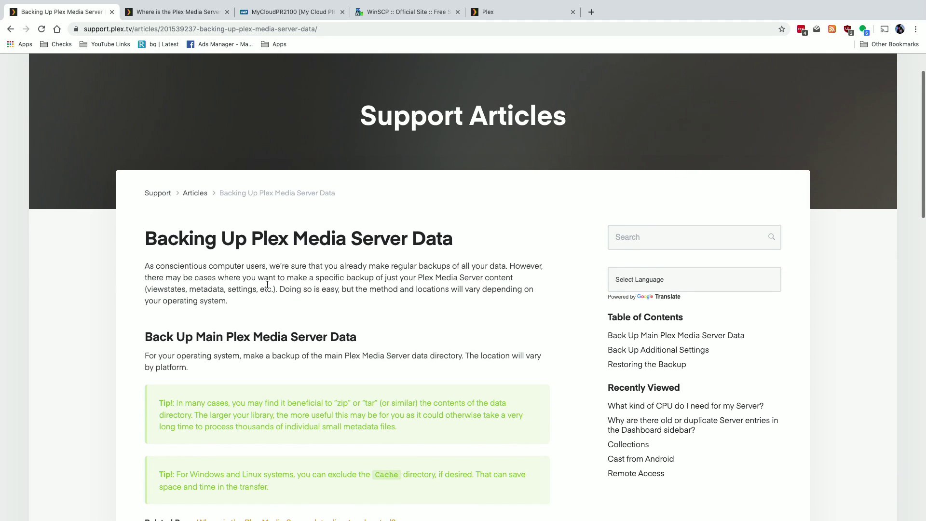
{"action": "scroll", "coordinate": [267, 287], "scroll_direction": "down", "scroll_amount": 3}
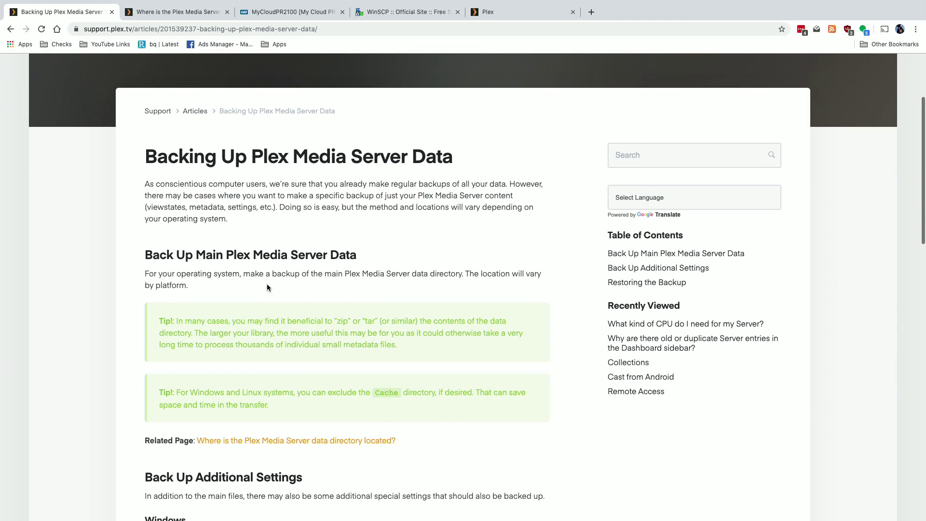
{"action": "scroll", "coordinate": [267, 287], "scroll_direction": "down", "scroll_amount": 5}
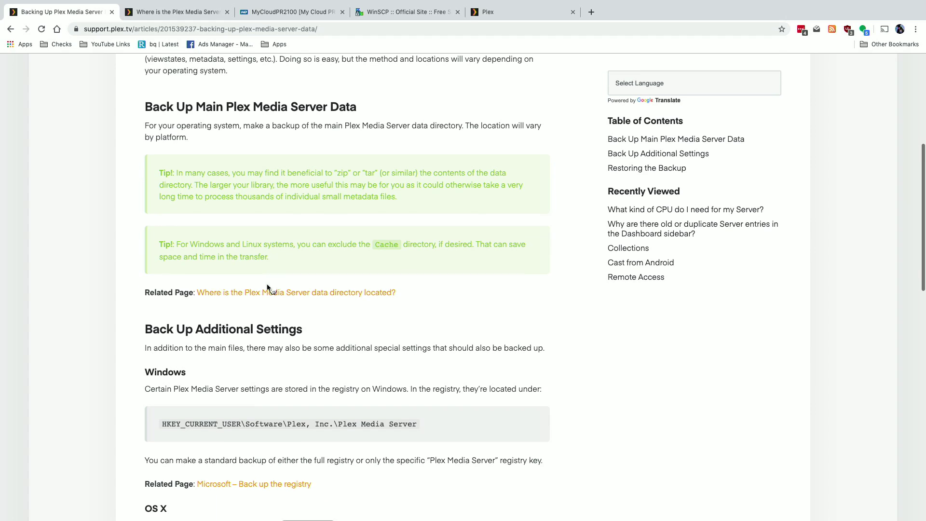
{"action": "scroll", "coordinate": [267, 284], "scroll_direction": "down", "scroll_amount": 5}
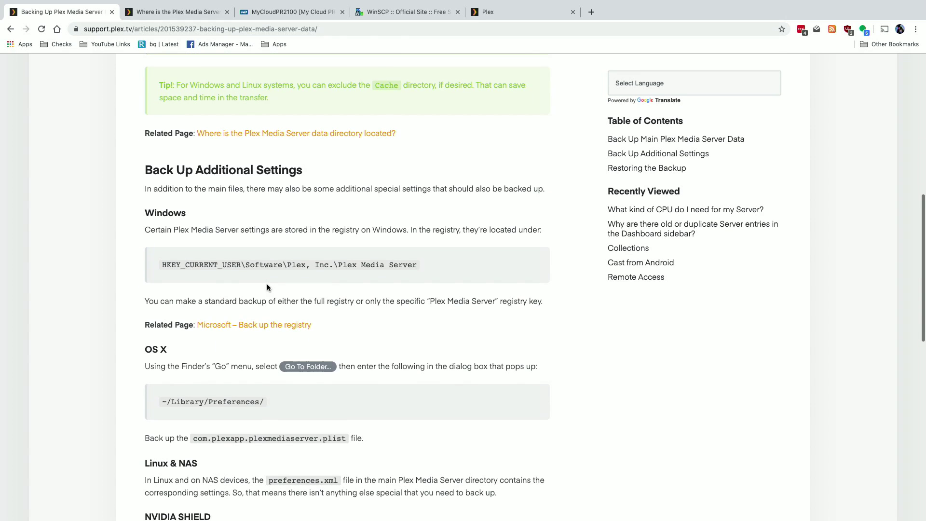
{"action": "scroll", "coordinate": [267, 287], "scroll_direction": "down", "scroll_amount": 3}
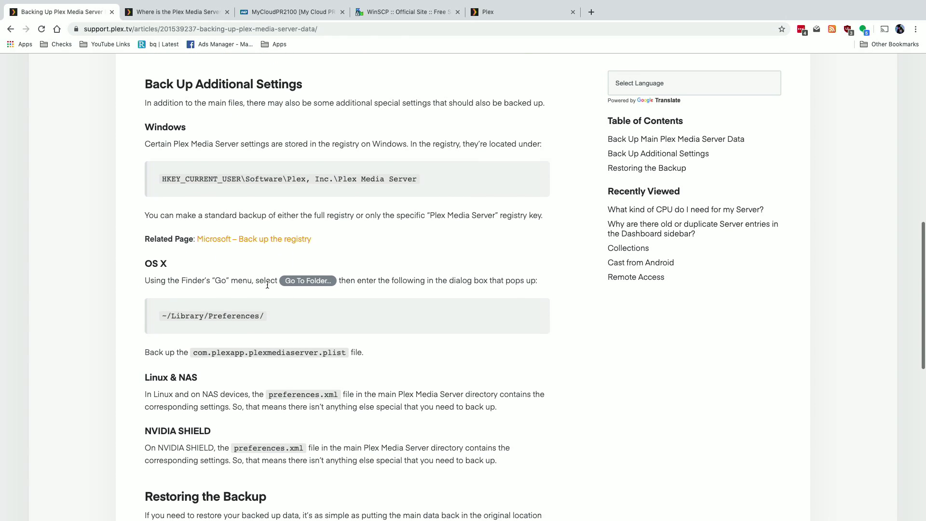
{"action": "scroll", "coordinate": [267, 283], "scroll_direction": "down", "scroll_amount": 2}
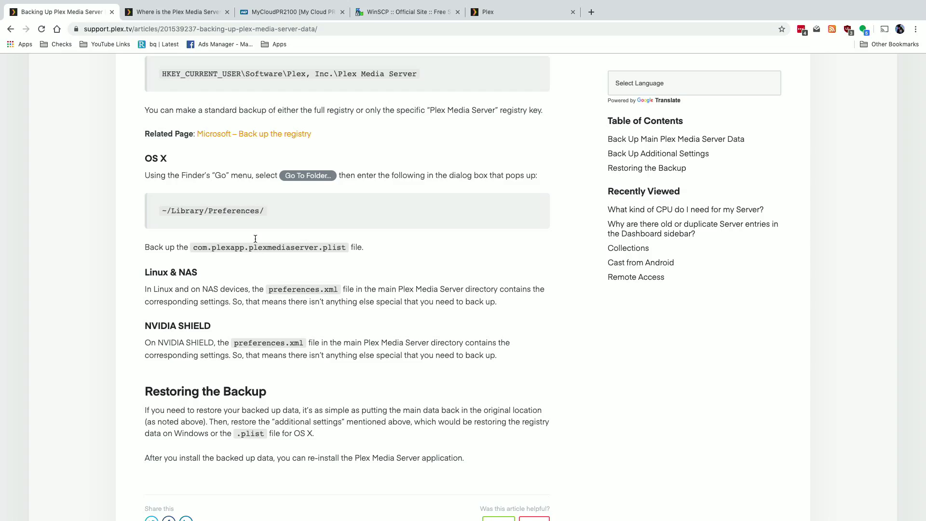
{"action": "scroll", "coordinate": [234, 275], "scroll_direction": "up", "scroll_amount": 10}
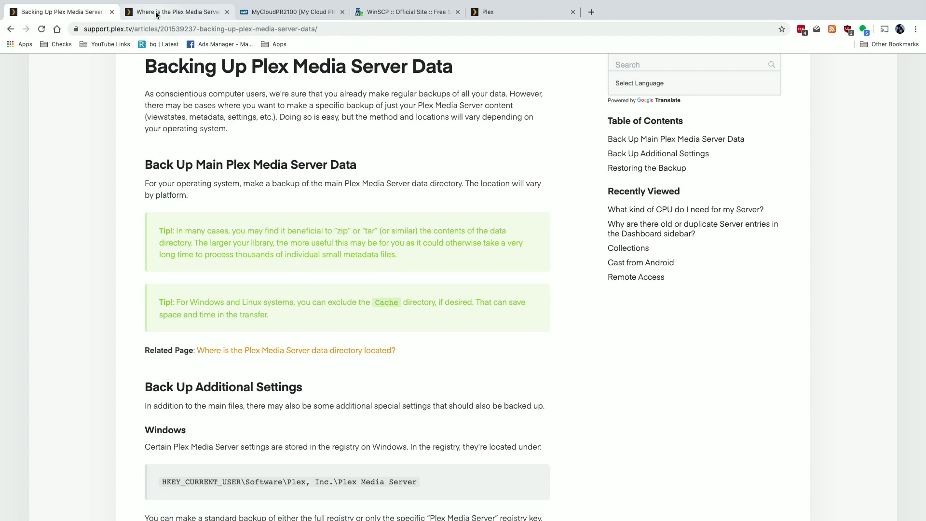
{"action": "left_click", "coordinate": [158, 13]}
Scroll through the Plex Support article's per-system Plex Media Server data directory paths
{"action": "scroll", "coordinate": [205, 170], "scroll_direction": "down", "scroll_amount": 5}
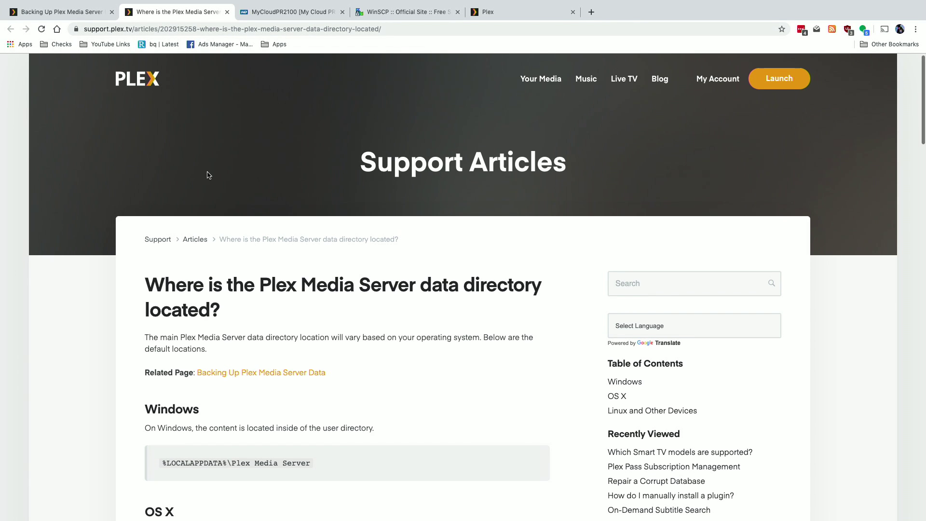
{"action": "scroll", "coordinate": [208, 172], "scroll_direction": "down", "scroll_amount": 7}
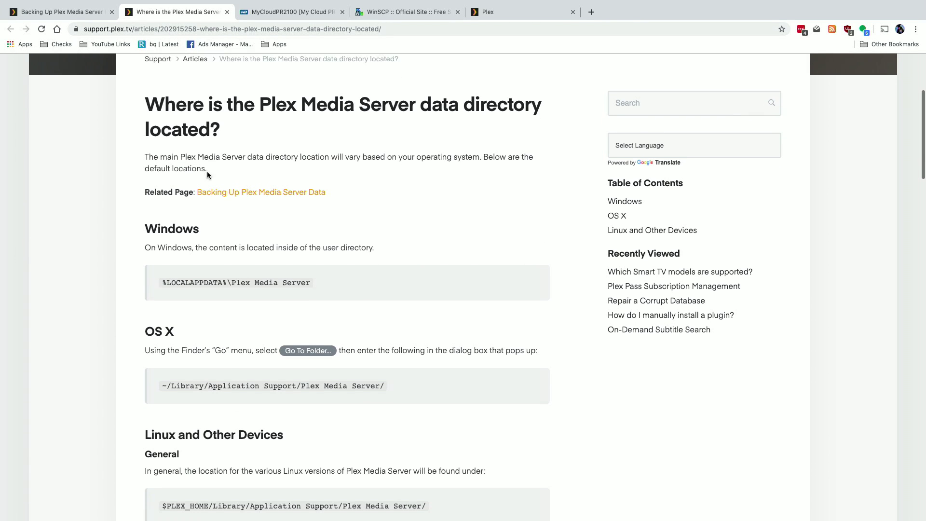
{"action": "scroll", "coordinate": [207, 172], "scroll_direction": "down", "scroll_amount": 5}
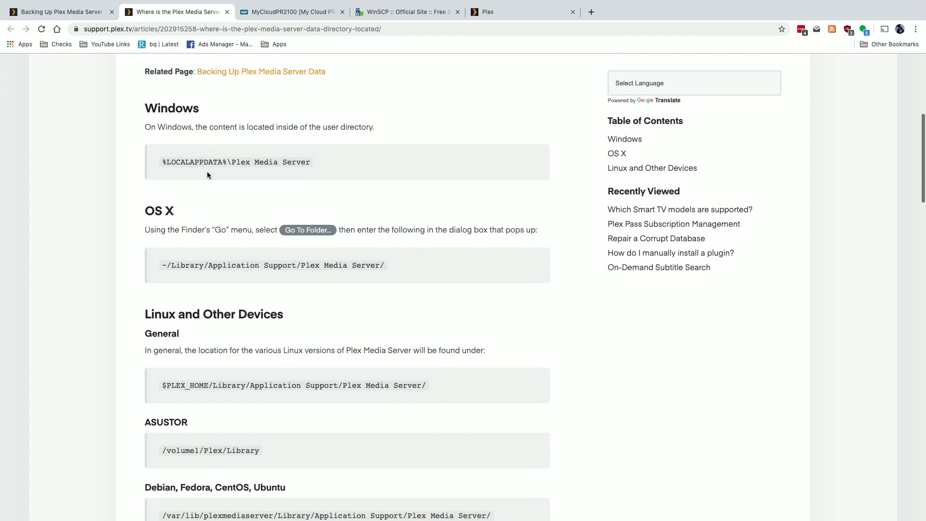
{"action": "scroll", "coordinate": [207, 172], "scroll_direction": "down", "scroll_amount": 8}
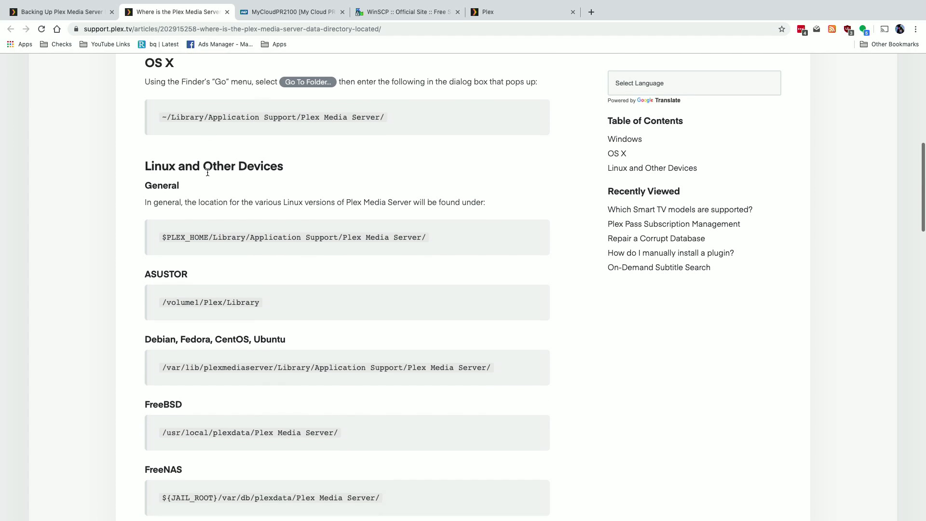
{"action": "scroll", "coordinate": [207, 171], "scroll_direction": "down", "scroll_amount": 9}
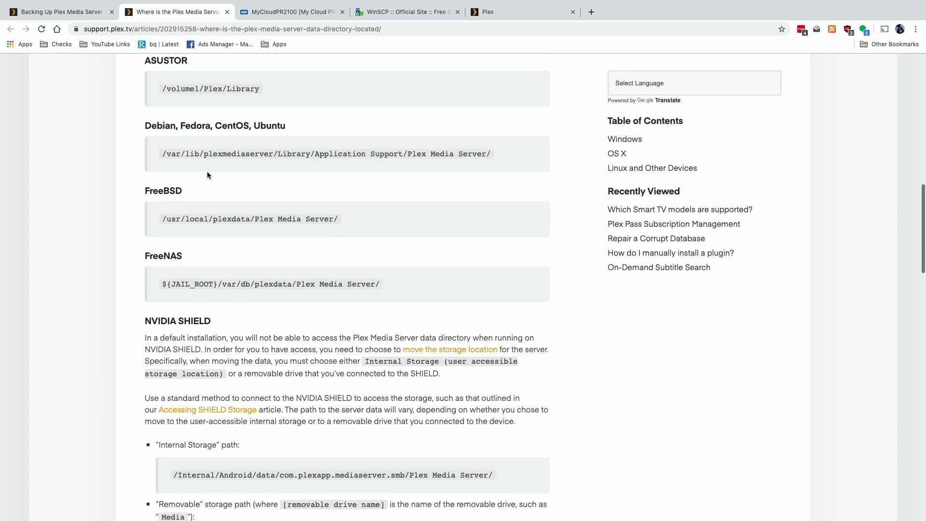
{"action": "scroll", "coordinate": [207, 172], "scroll_direction": "down", "scroll_amount": 13}
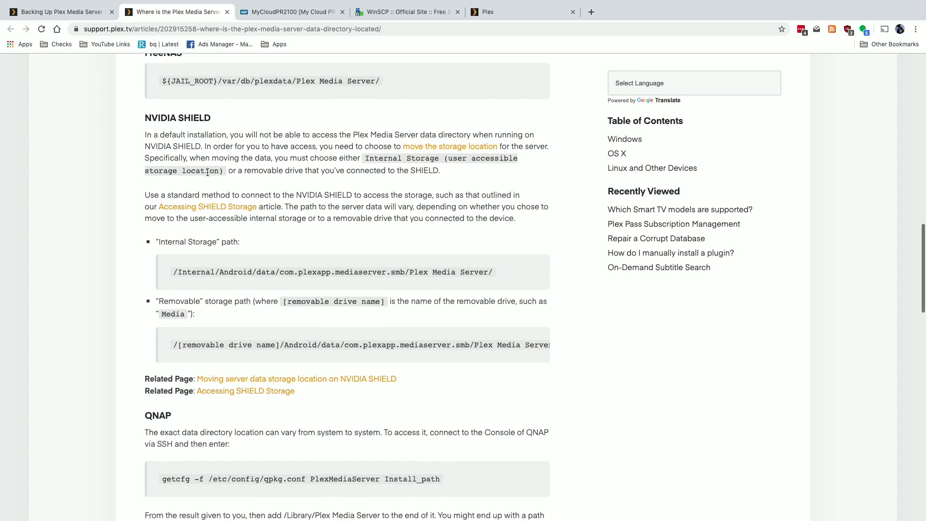
{"action": "scroll", "coordinate": [207, 172], "scroll_direction": "down", "scroll_amount": 8}
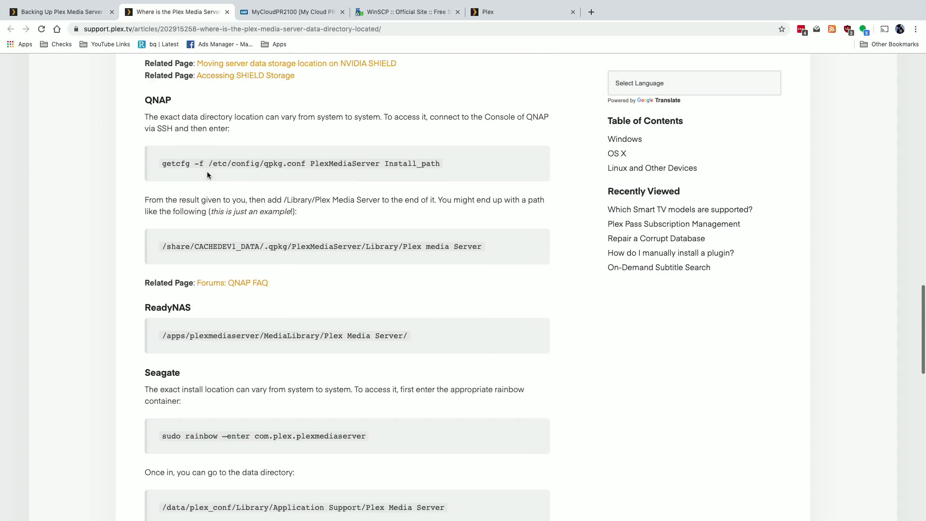
{"action": "scroll", "coordinate": [207, 172], "scroll_direction": "up", "scroll_amount": 20}
{"action": "scroll", "coordinate": [207, 174], "scroll_direction": "up", "scroll_amount": 7}
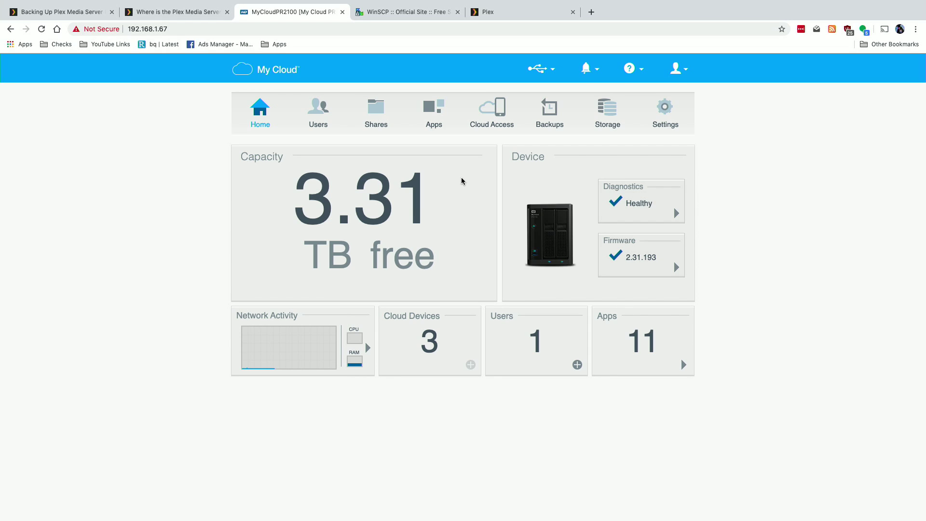
In Settings > Network Services, switch SSH off, then toggle it back on to raise the warranty warning
{"action": "left_click", "coordinate": [665, 110]}
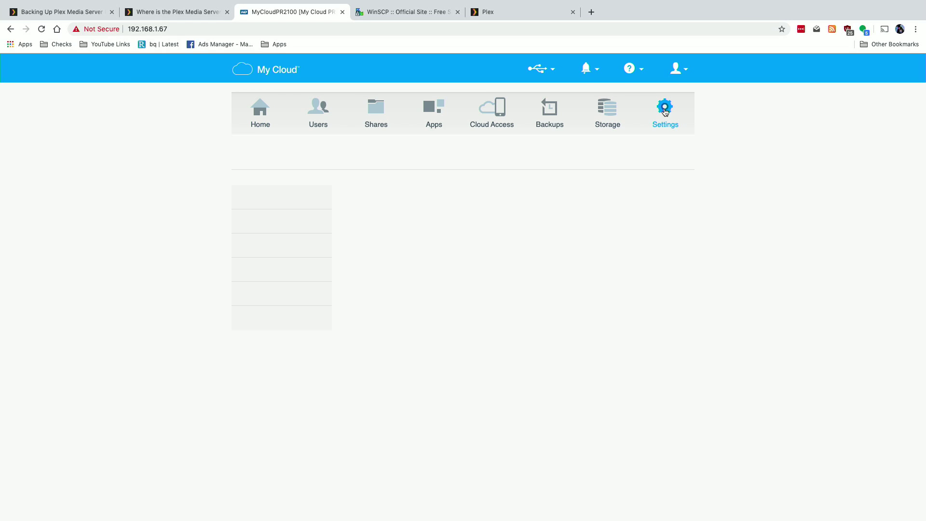
{"action": "left_click", "coordinate": [290, 227]}
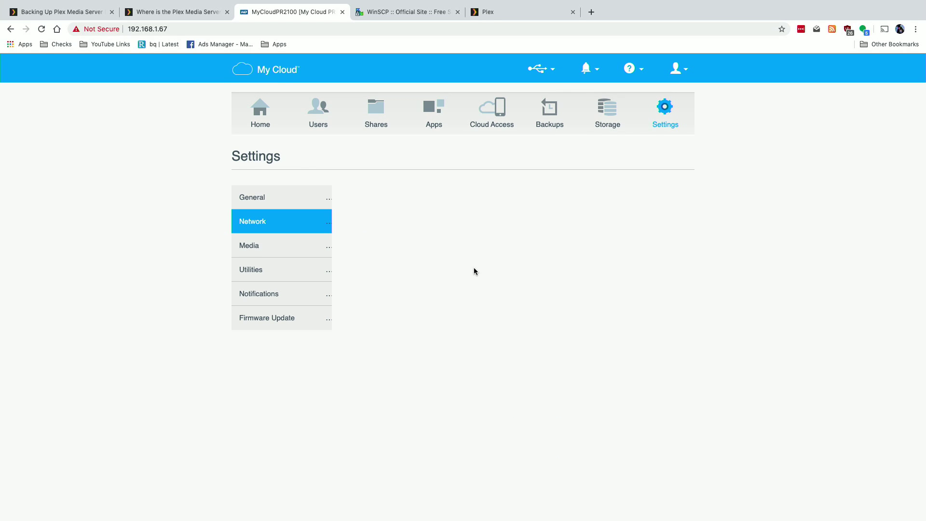
{"action": "scroll", "coordinate": [474, 271], "scroll_direction": "down", "scroll_amount": 5}
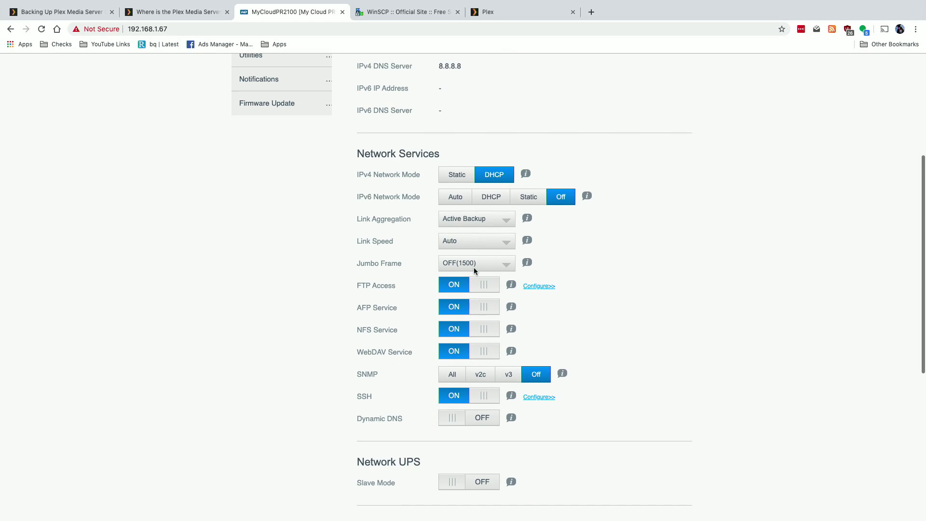
{"action": "scroll", "coordinate": [474, 271], "scroll_direction": "down", "scroll_amount": 3}
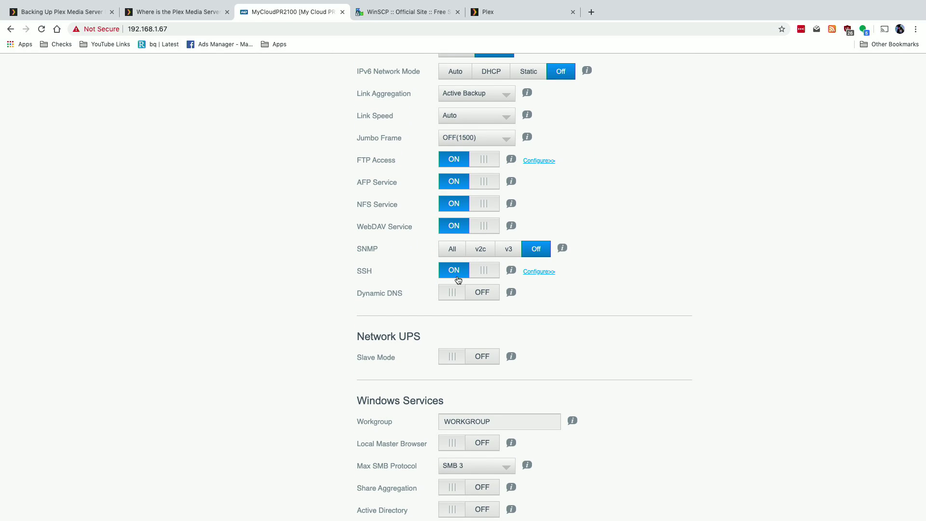
{"action": "left_click", "coordinate": [456, 277]}
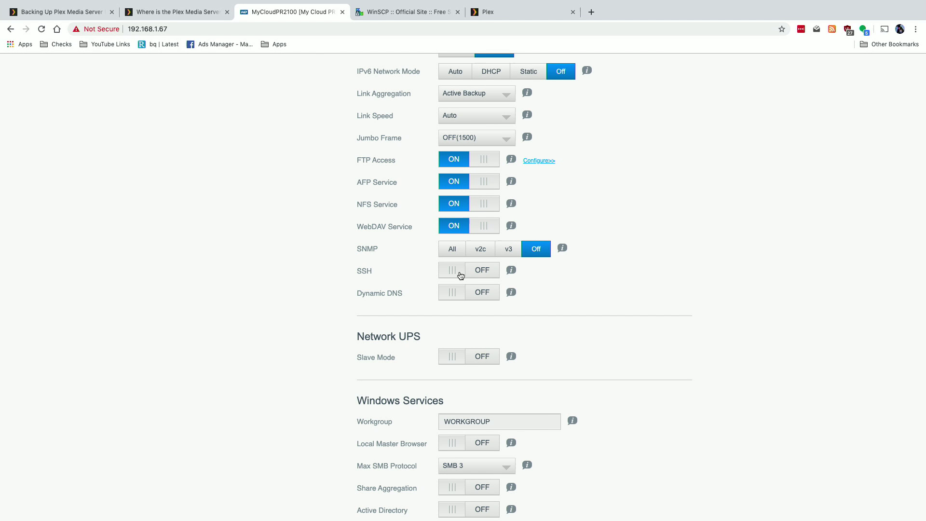
{"action": "left_click", "coordinate": [460, 275]}
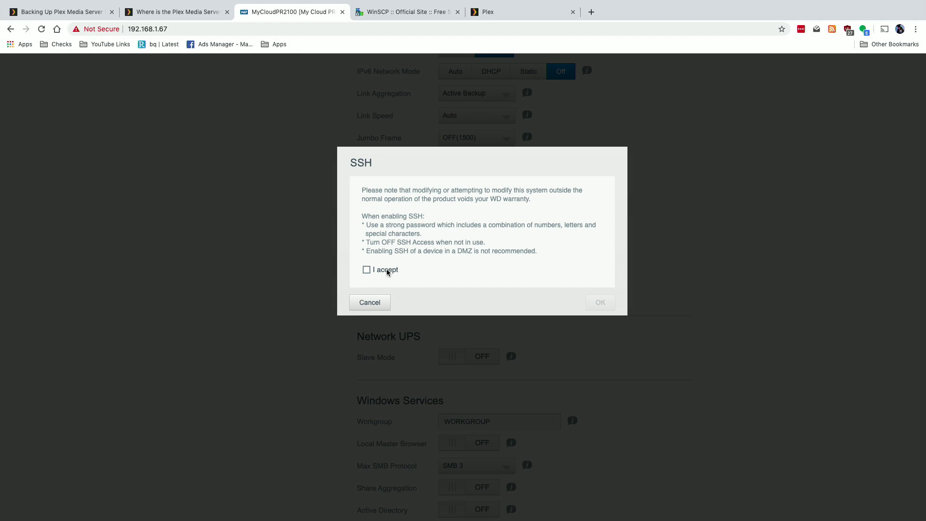
Accept the SSH warranty warning to re-enable SSH and open its Configure password settings
{"action": "left_click", "coordinate": [368, 271]}
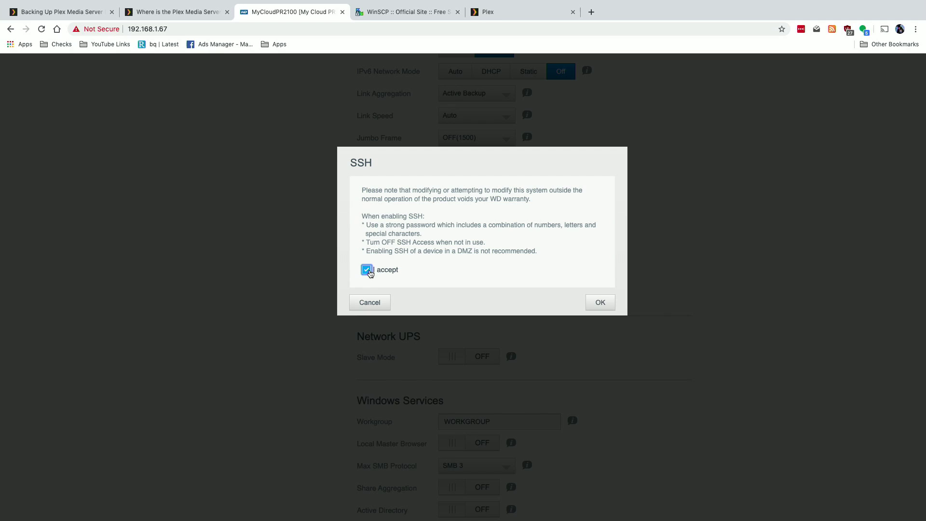
{"action": "left_click", "coordinate": [600, 303]}
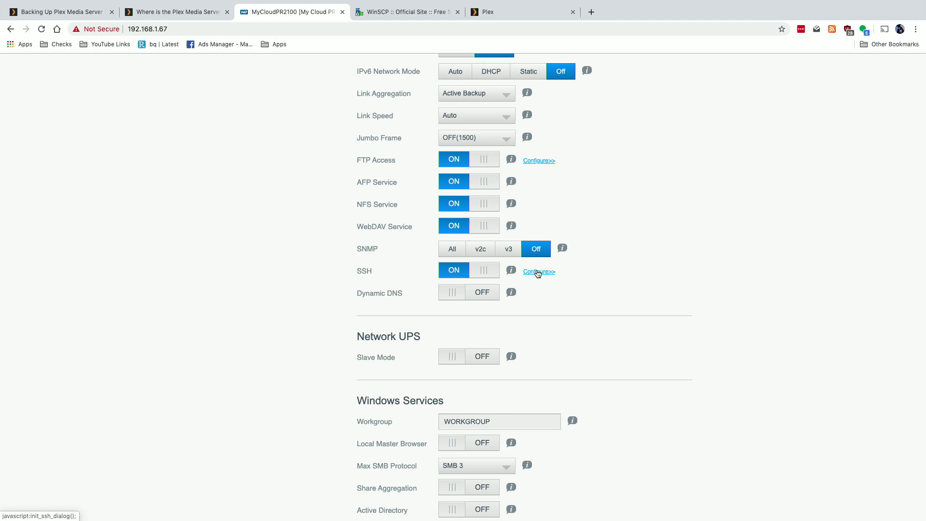
{"action": "left_click", "coordinate": [538, 272]}
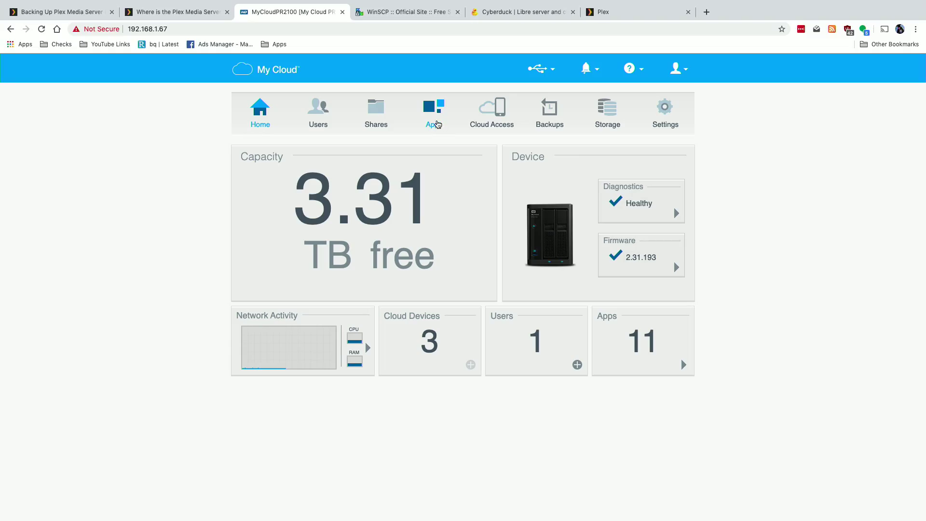
{"action": "left_click", "coordinate": [434, 121]}
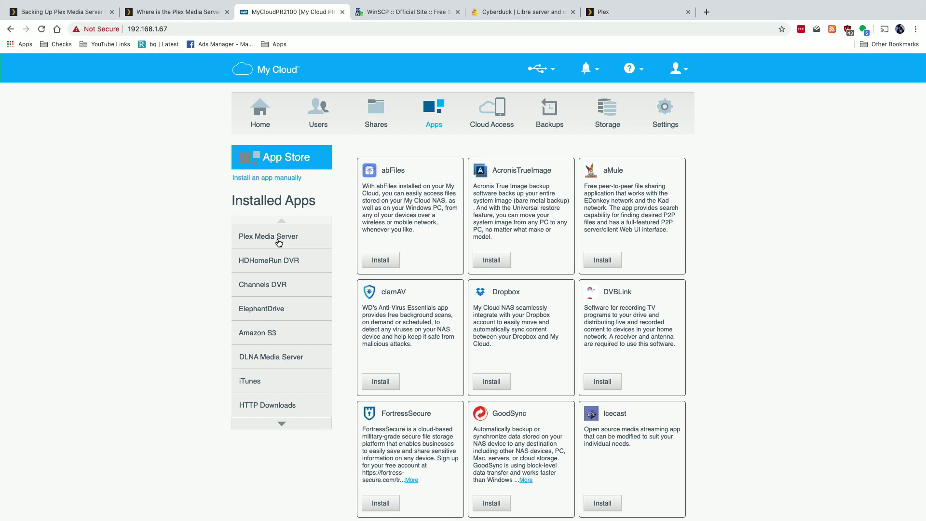
Select Plex Media Server under Installed Apps and switch Run App to OFF
{"action": "left_click", "coordinate": [278, 243]}
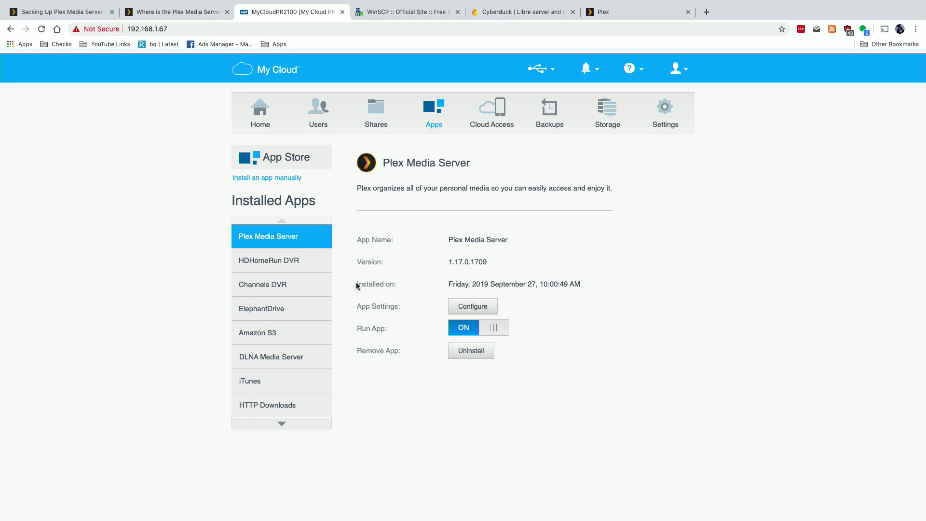
{"action": "left_click", "coordinate": [471, 336]}
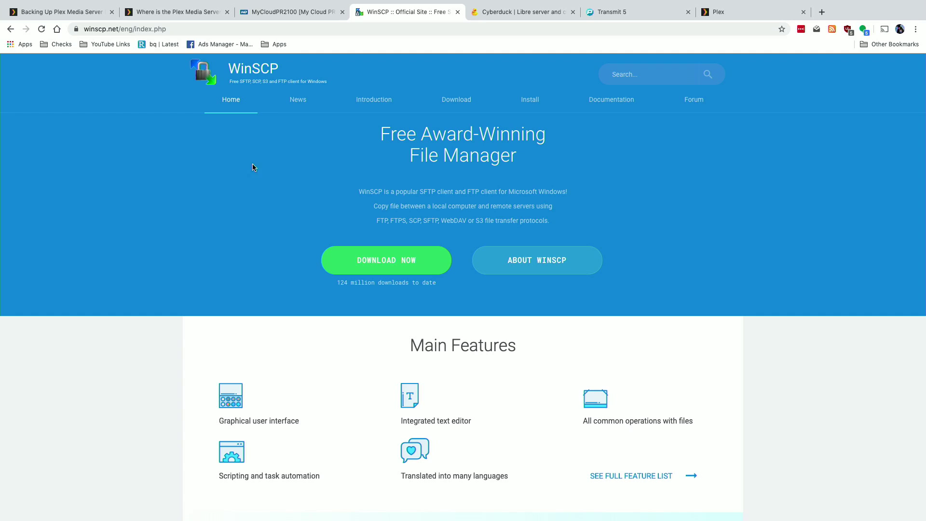
View the Cyberduck site, then scroll the Transmit 5 page to its MORE SERVERS protocol list
{"action": "left_click", "coordinate": [494, 17]}
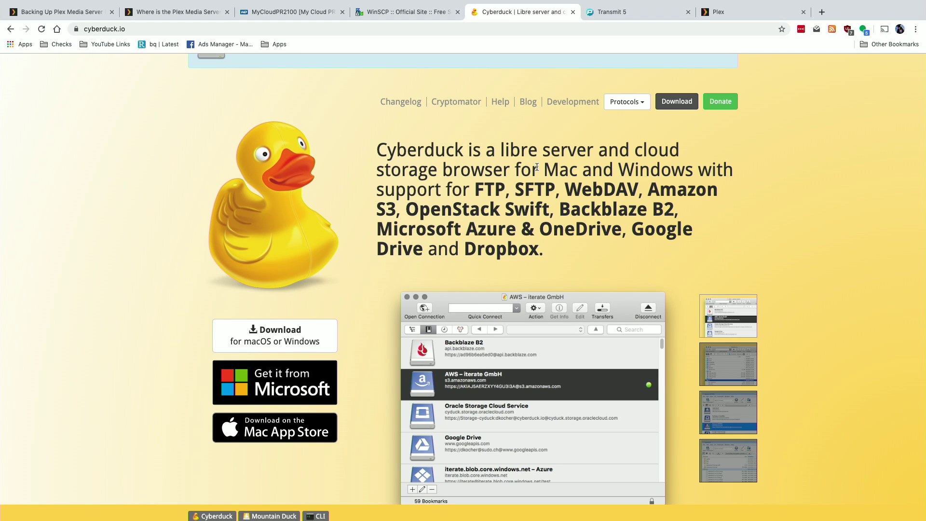
{"action": "left_click", "coordinate": [625, 15]}
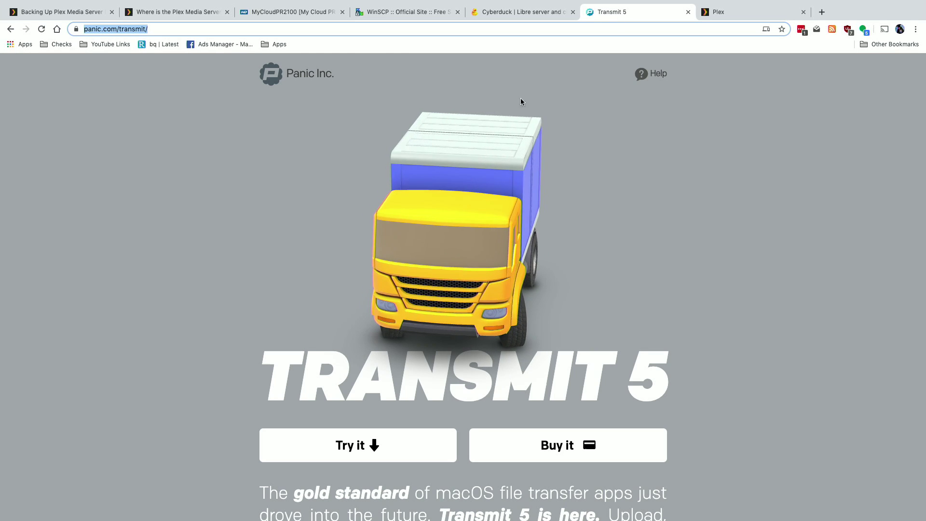
{"action": "scroll", "coordinate": [499, 172], "scroll_direction": "down", "scroll_amount": 3}
{"action": "scroll", "coordinate": [500, 172], "scroll_direction": "down", "scroll_amount": 15}
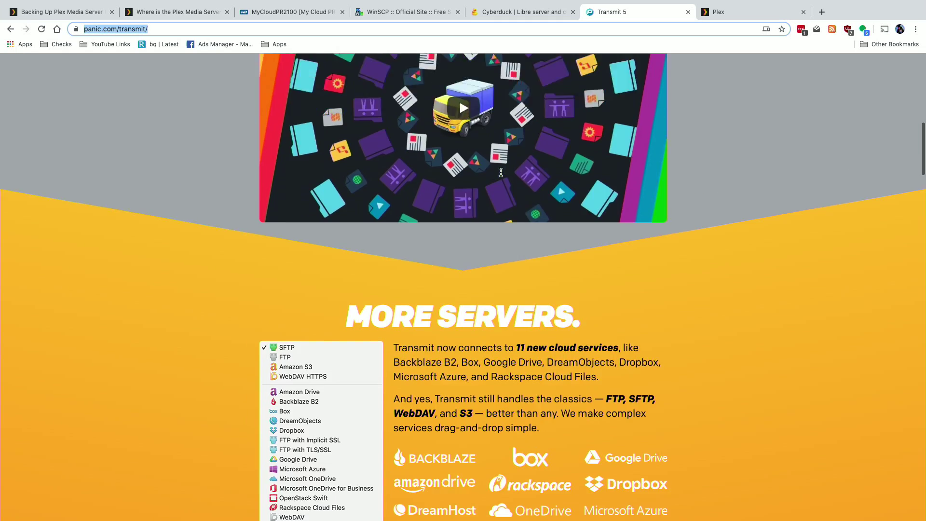
{"action": "scroll", "coordinate": [500, 172], "scroll_direction": "down", "scroll_amount": 3}
{"action": "scroll", "coordinate": [499, 172], "scroll_direction": "up", "scroll_amount": 20}
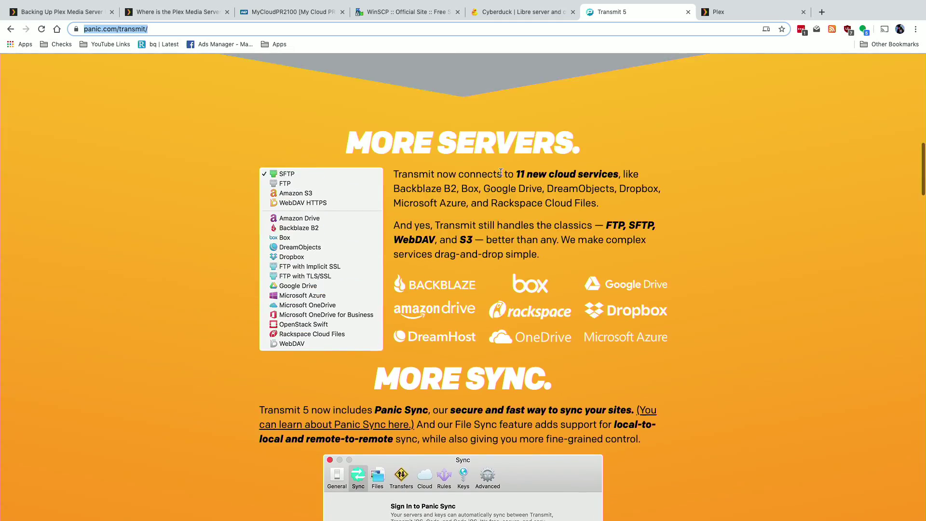
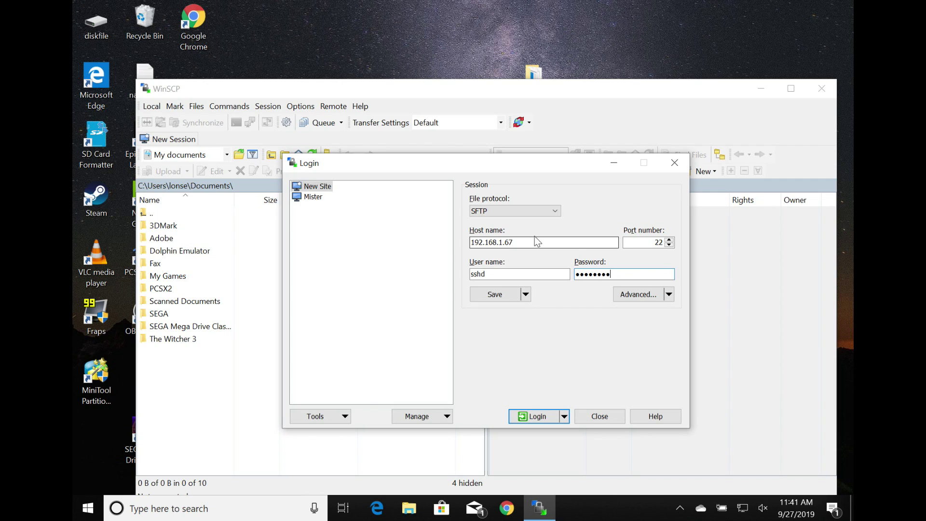
Log in to the NAS at 192.168.1.67, accept its host key, and maximize WinSCP
{"action": "left_click", "coordinate": [534, 417]}
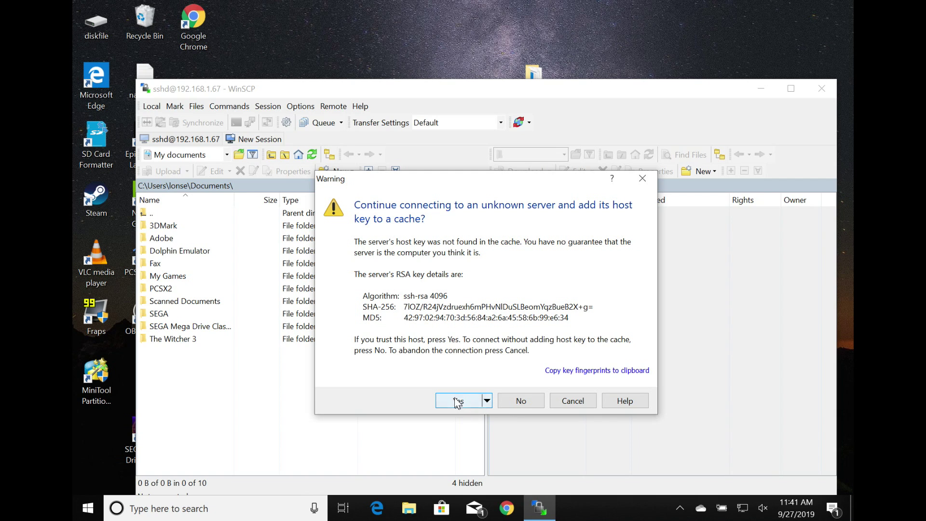
{"action": "left_click", "coordinate": [457, 402]}
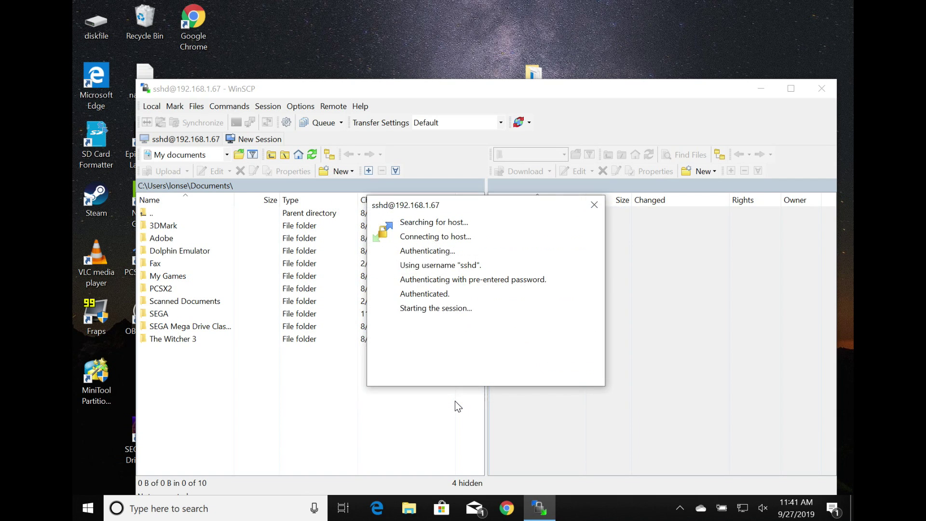
{"action": "double_click", "coordinate": [554, 91]}
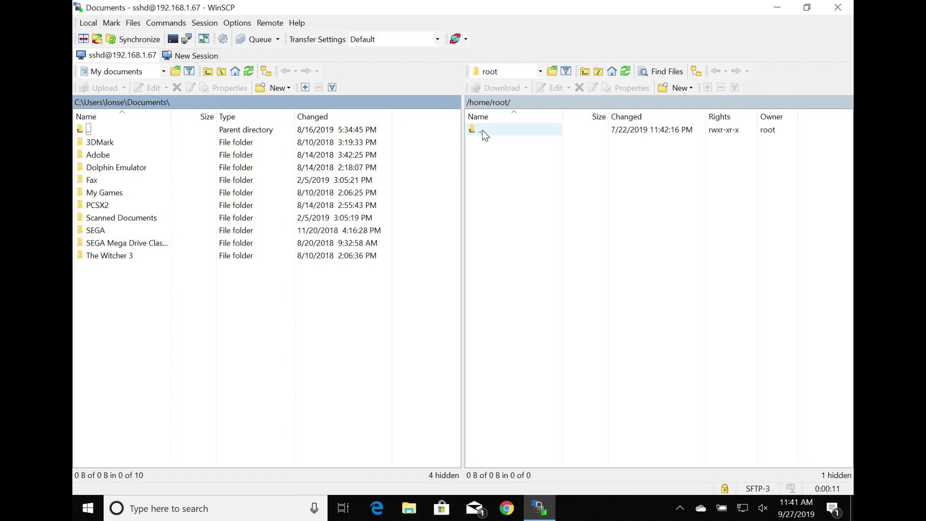
Navigate the remote pane from /home/root/ up to the root, then into /mnt/HD/HD_a2/plex_conf
{"action": "double_click", "coordinate": [482, 130]}
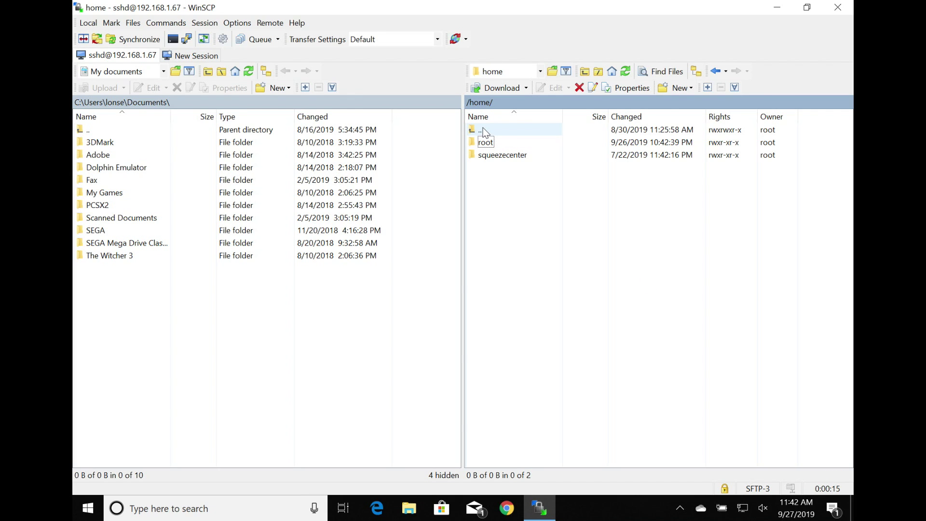
{"action": "double_click", "coordinate": [484, 130]}
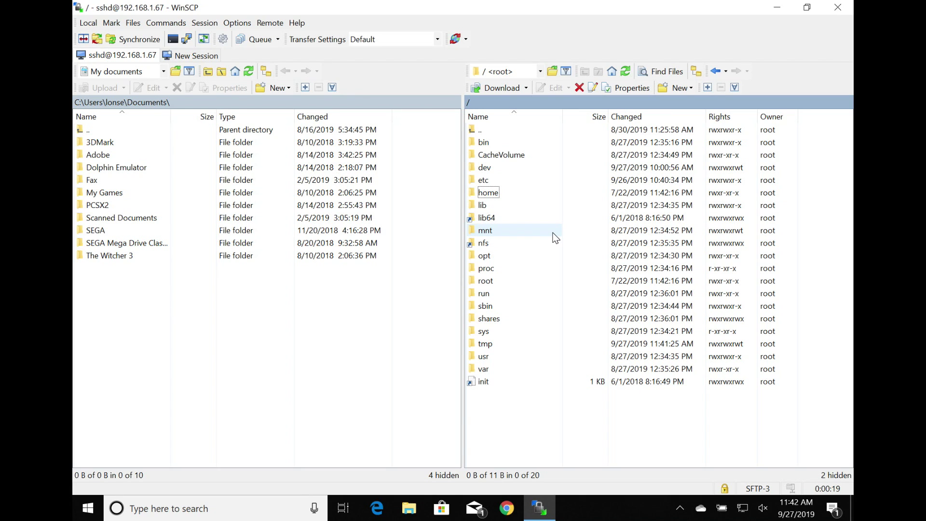
{"action": "double_click", "coordinate": [502, 232]}
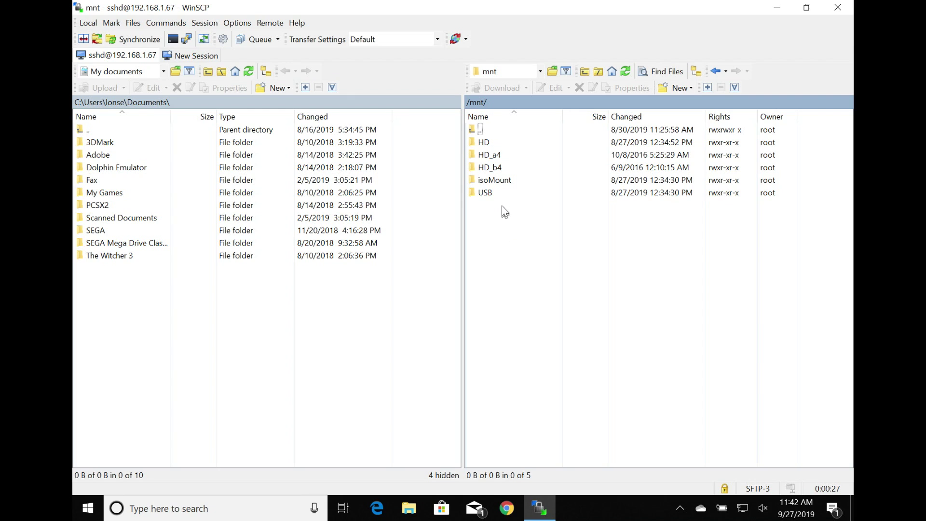
{"action": "left_click", "coordinate": [486, 144]}
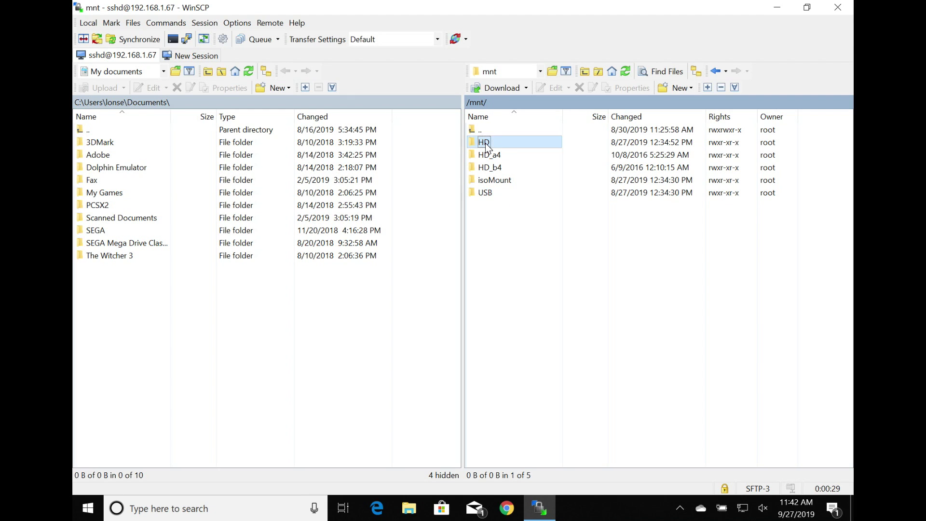
{"action": "double_click", "coordinate": [487, 143]}
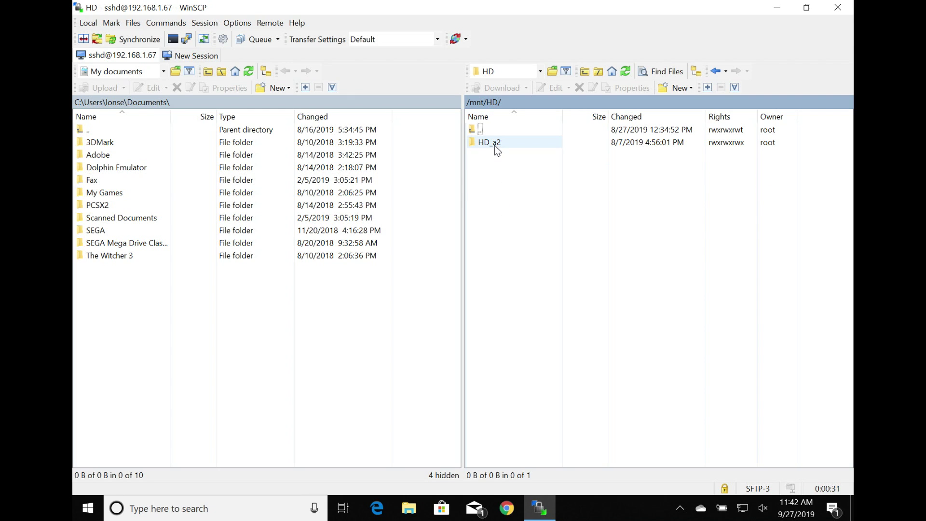
{"action": "double_click", "coordinate": [493, 145]}
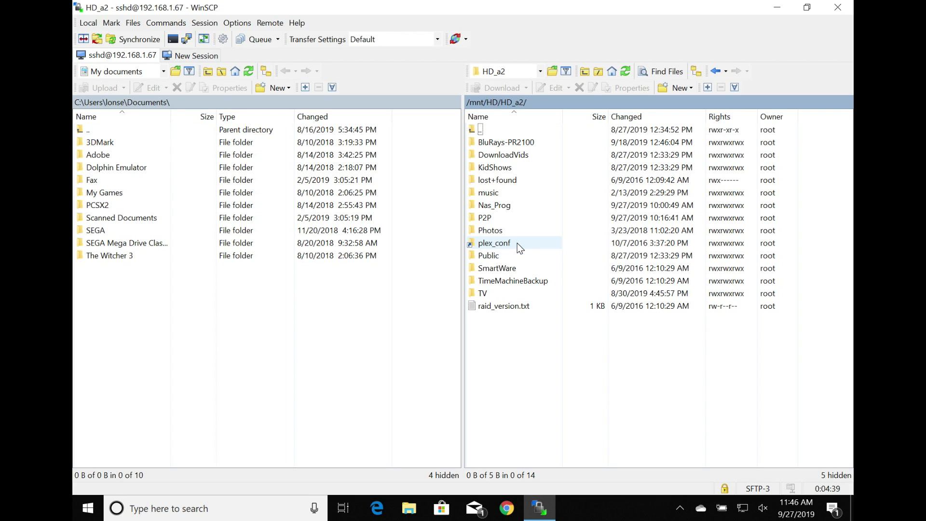
{"action": "double_click", "coordinate": [517, 243]}
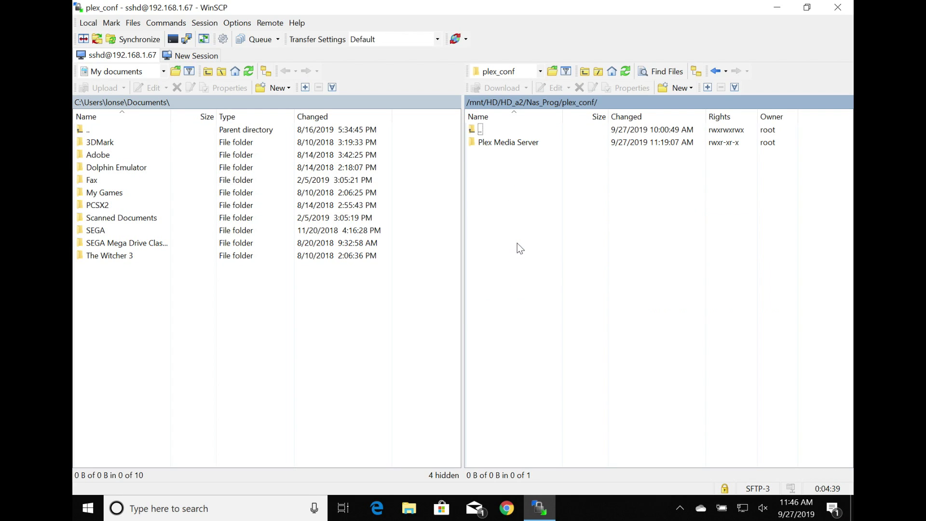
Look inside the Plex Media Server folder, then return to plex_conf
{"action": "left_click", "coordinate": [512, 144]}
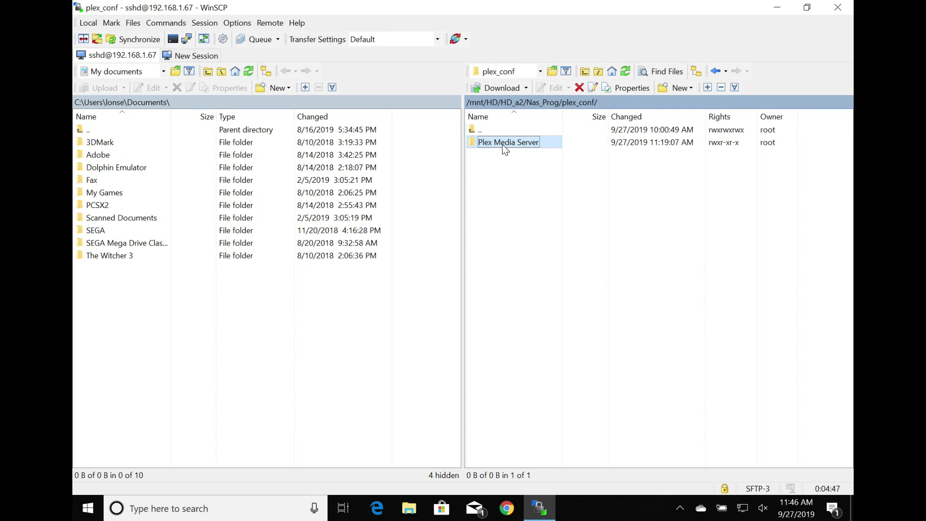
{"action": "double_click", "coordinate": [502, 146]}
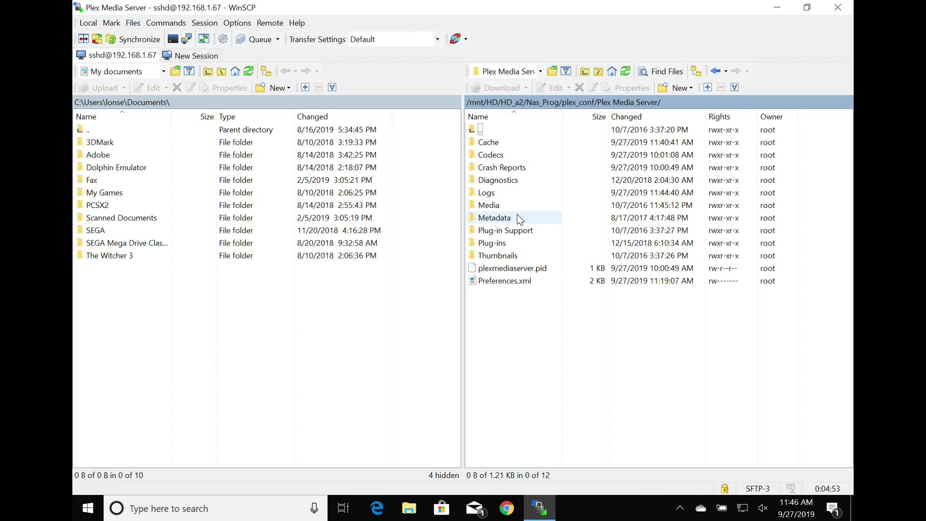
{"action": "double_click", "coordinate": [481, 129]}
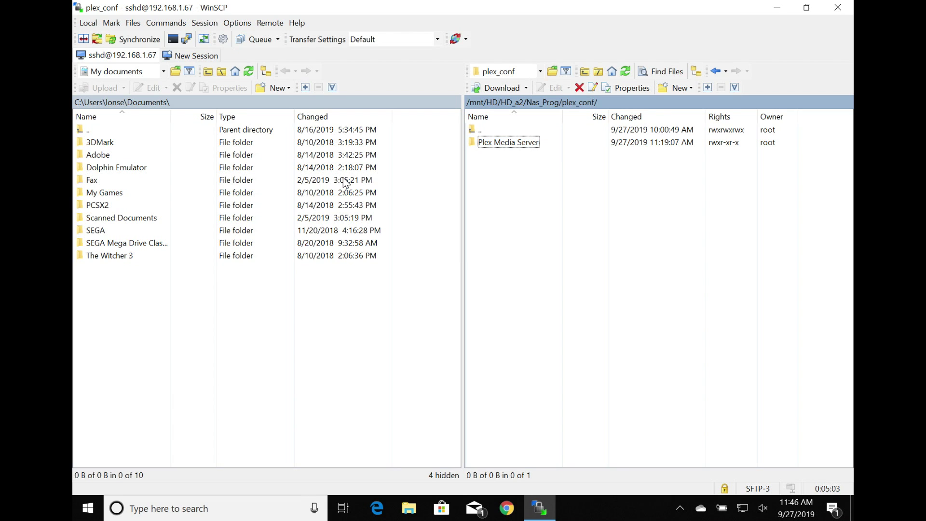
Switch the local pane from Documents to the PC Desktop and select the Plex Media Server folder
{"action": "double_click", "coordinate": [91, 130]}
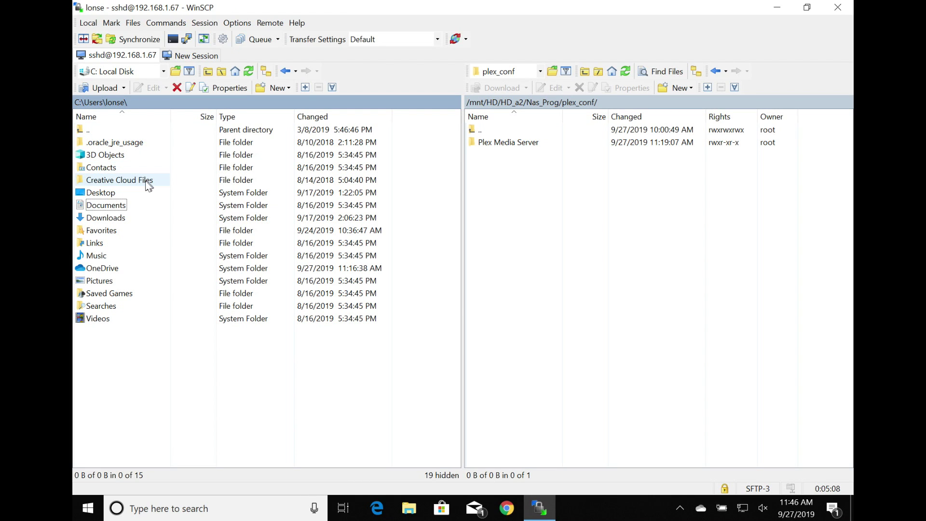
{"action": "left_click", "coordinate": [107, 197]}
{"action": "key", "text": "Return"}
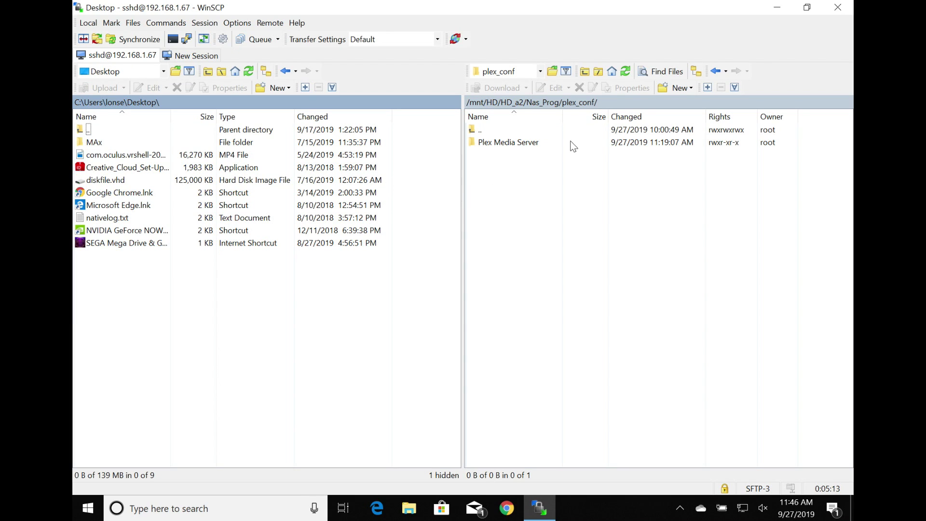
{"action": "left_click", "coordinate": [528, 143]}
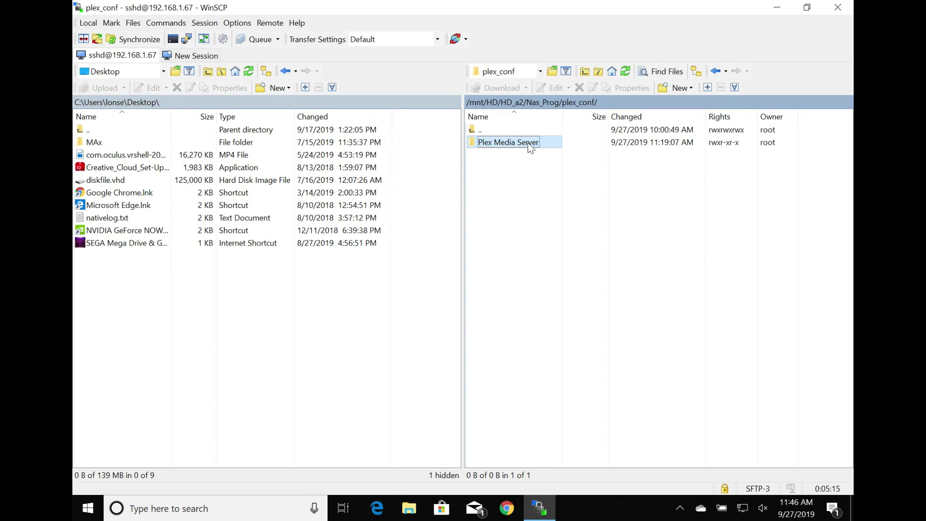
Drag the Plex Media Server folder onto the local Desktop to copy it
{"action": "left_click_drag", "start_coordinate": [298, 316], "coordinate": [297, 316]}
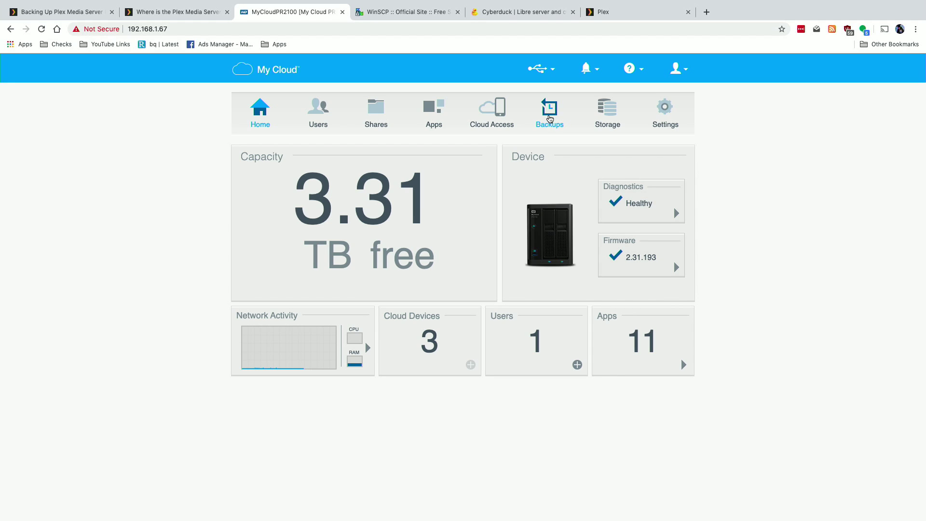
Go to Backups > Internal Backups and start a new backup job
{"action": "left_click", "coordinate": [550, 119]}
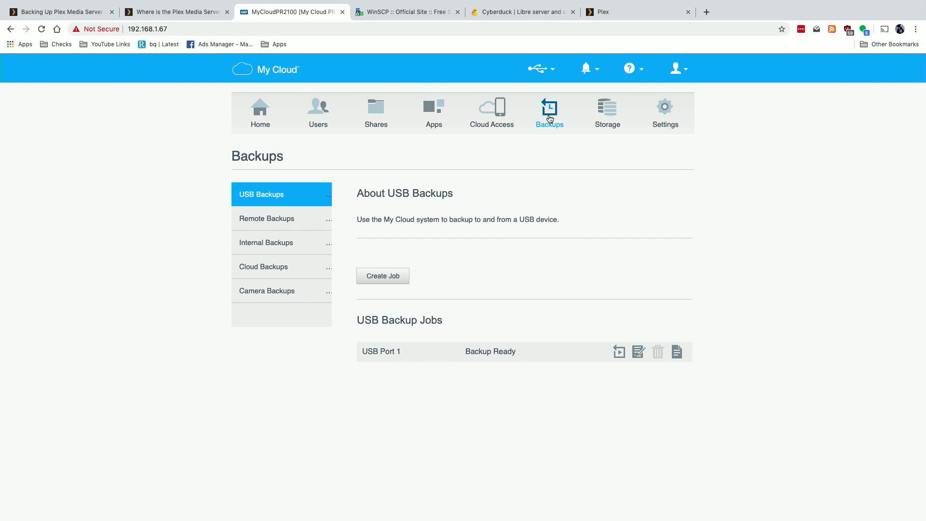
{"action": "left_click", "coordinate": [287, 243]}
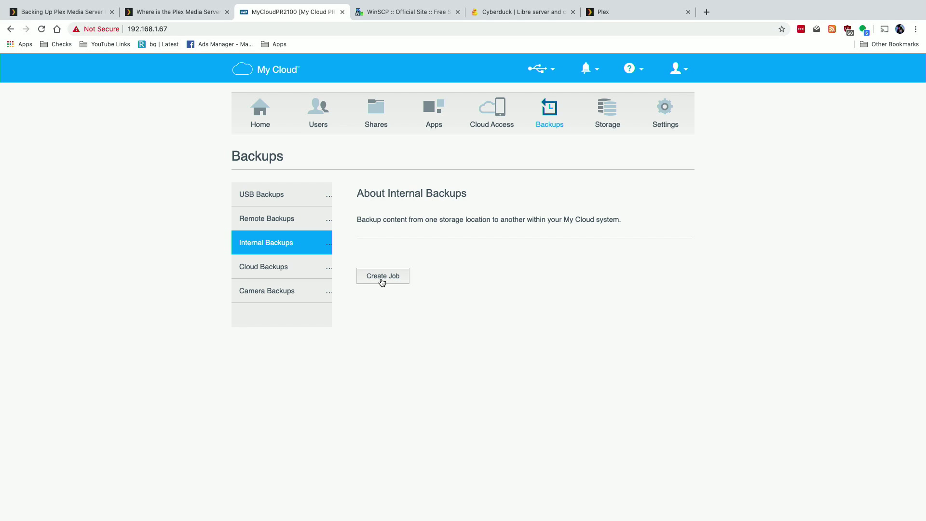
{"action": "left_click", "coordinate": [382, 281]}
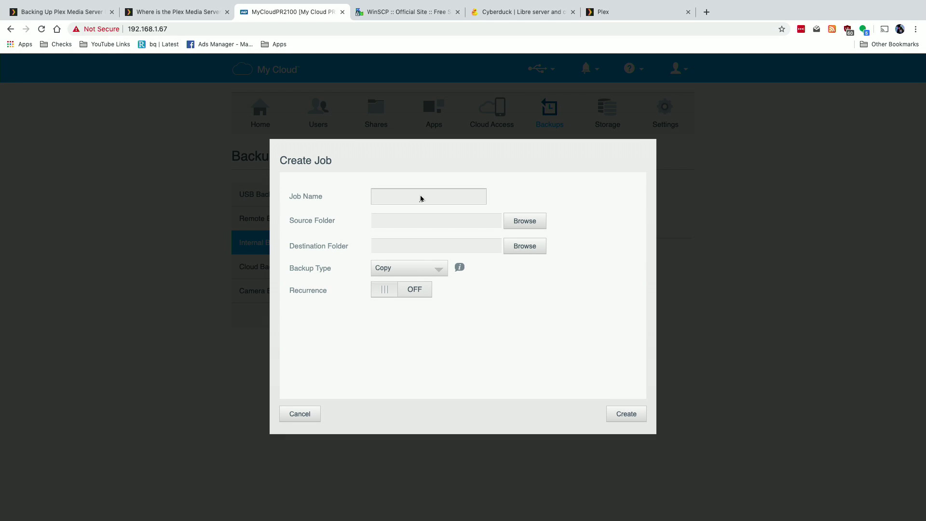
Name the job 'test' and set BluRays-PR2100 as its source folder
{"action": "left_click", "coordinate": [419, 196]}
{"action": "type", "text": "test"}
{"action": "left_click", "coordinate": [524, 221]}
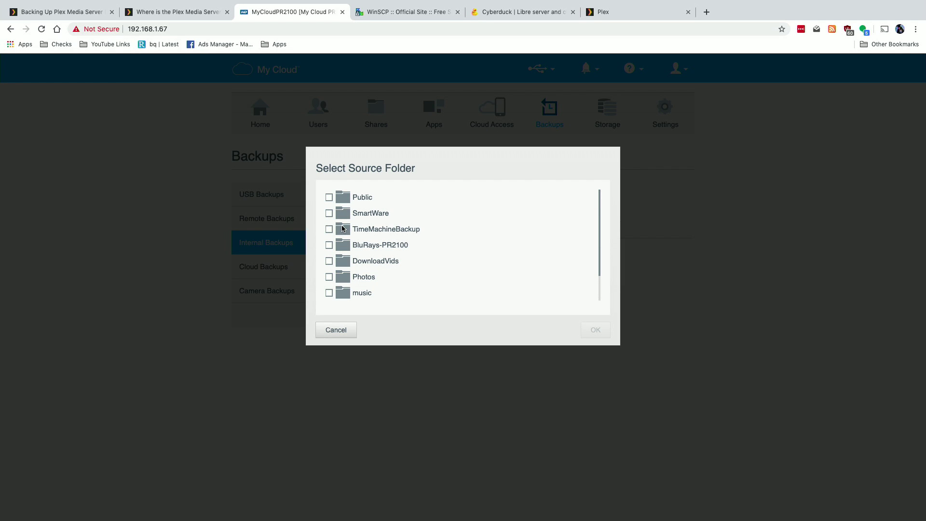
{"action": "left_click", "coordinate": [330, 245]}
{"action": "left_click", "coordinate": [592, 329]}
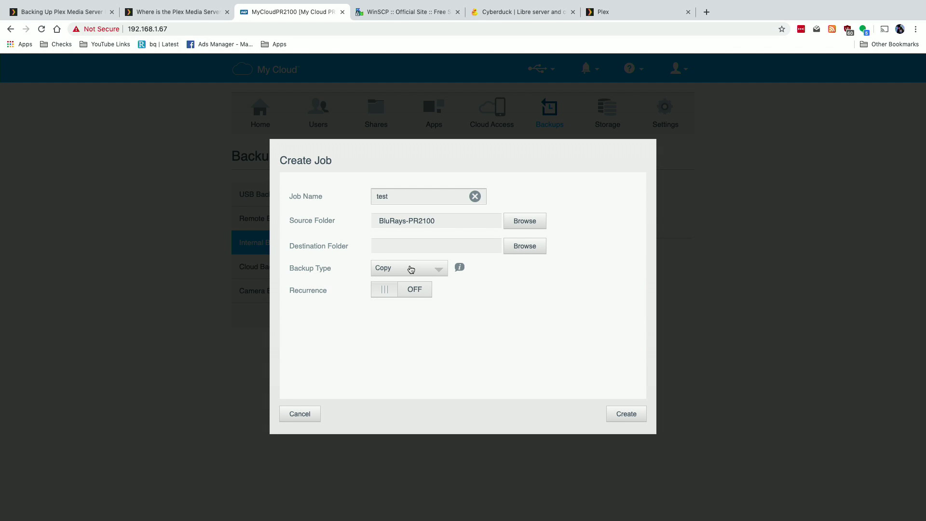
{"action": "left_click", "coordinate": [411, 269]}
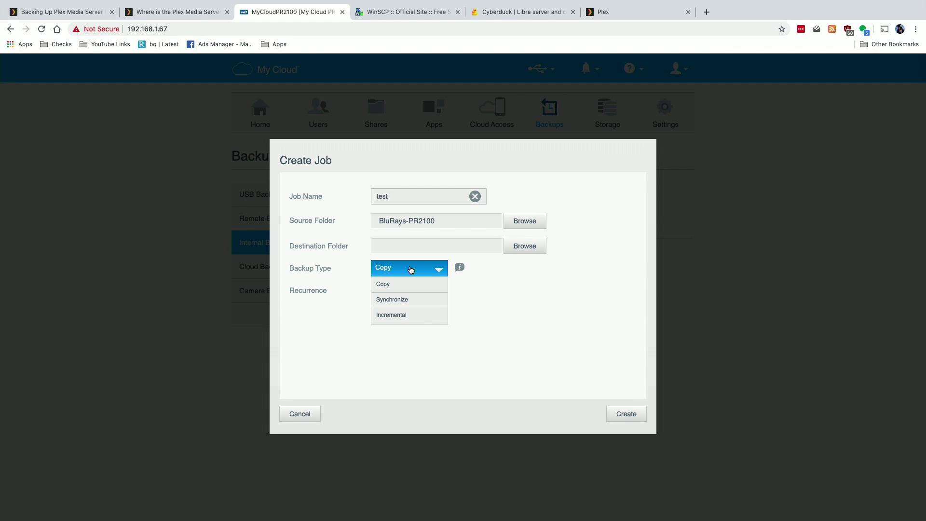